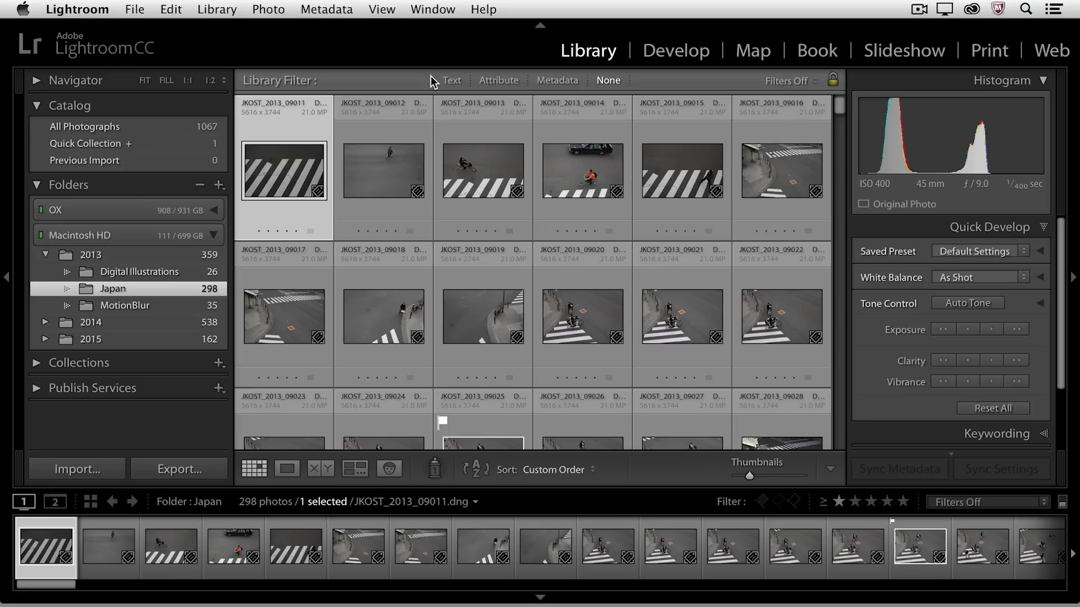
# Step: Scroll the Japan grid and select the red door photo JKOST_2013_09138
pyautogui.scroll(-3, 457, 197)
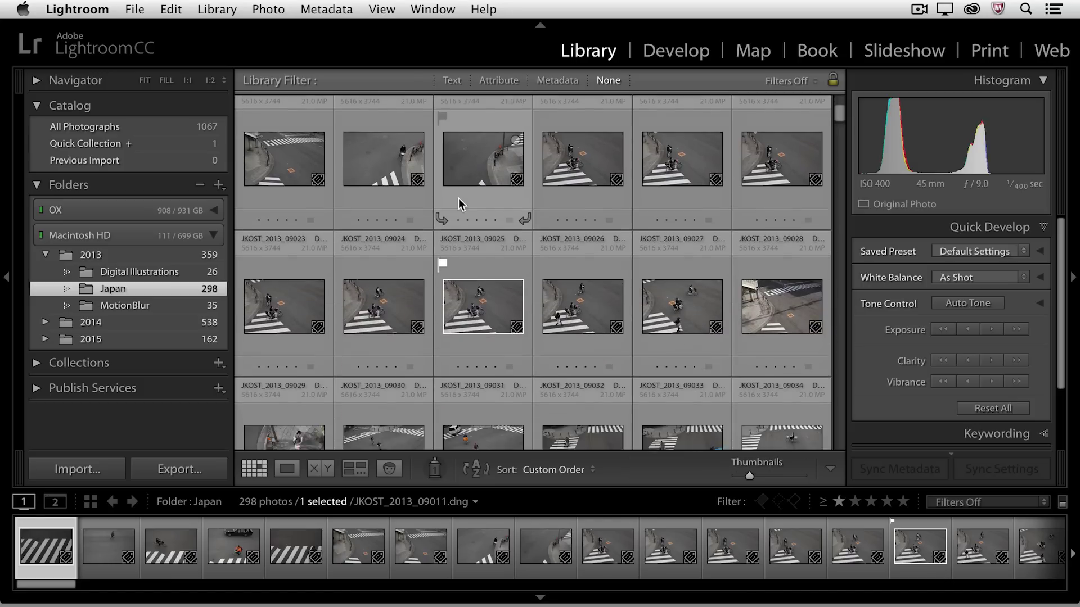
pyautogui.scroll(-10, 458, 199)
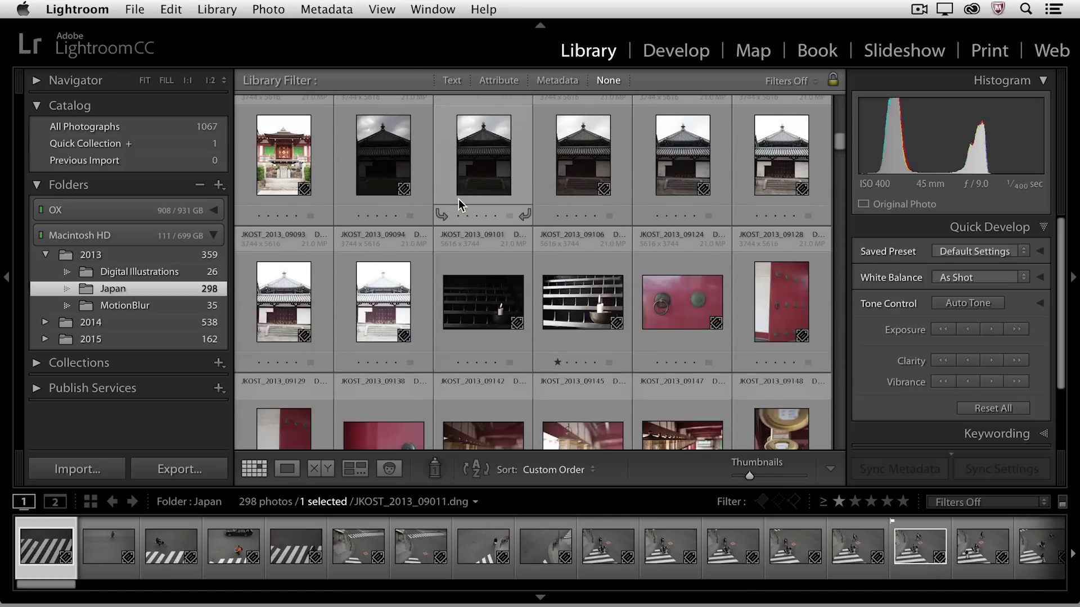
pyautogui.scroll(-3, 457, 199)
pyautogui.click(572, 153)
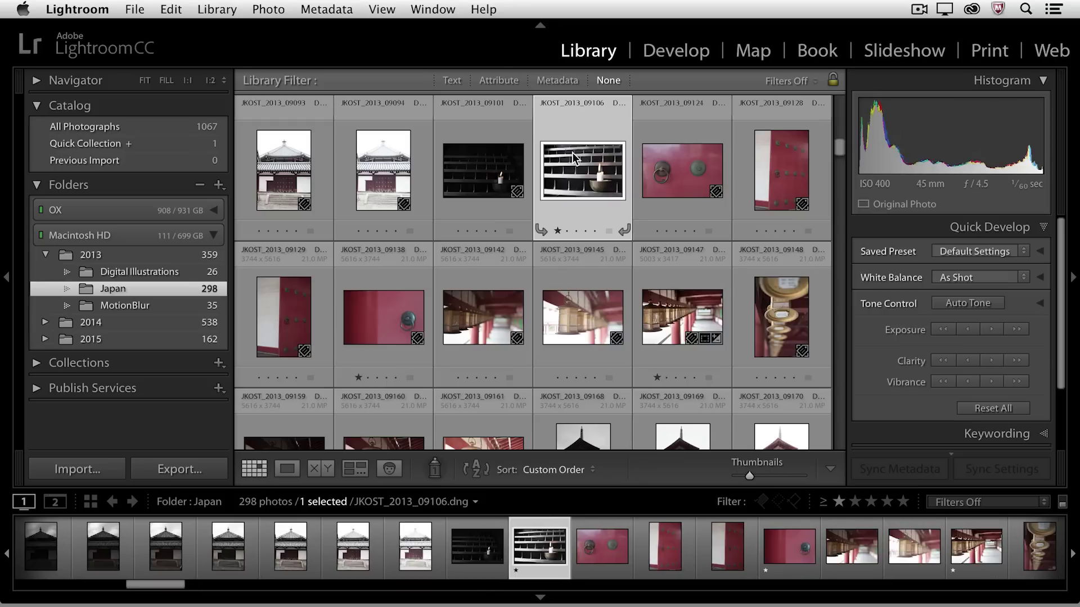
pyautogui.click(380, 316)
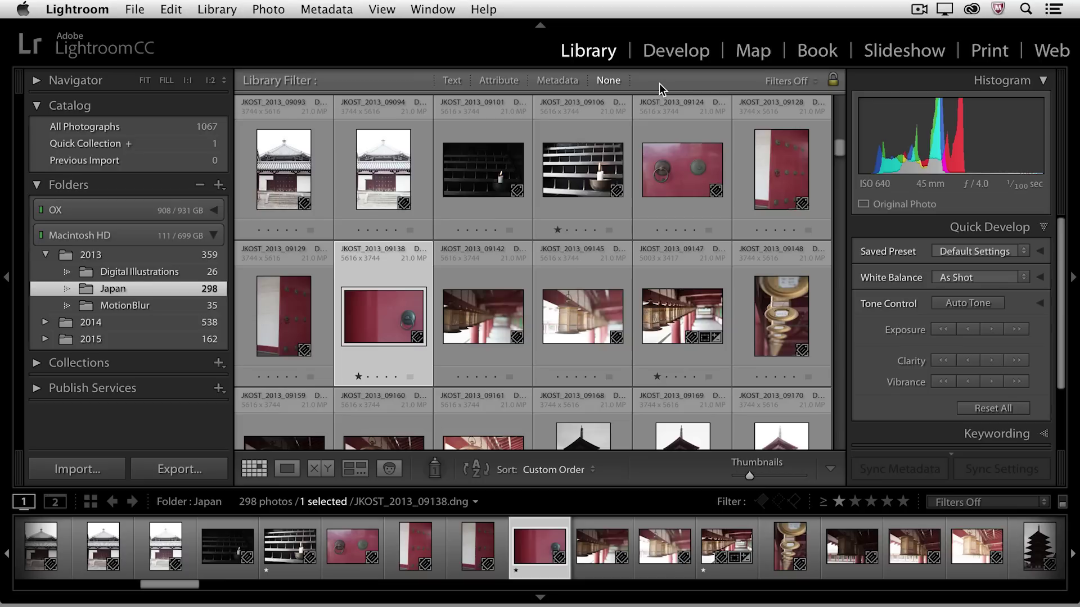
# Step: Hide and restore the Library Filter bar, then filter the grid by Attribute to rated photos
pyautogui.press('\\')
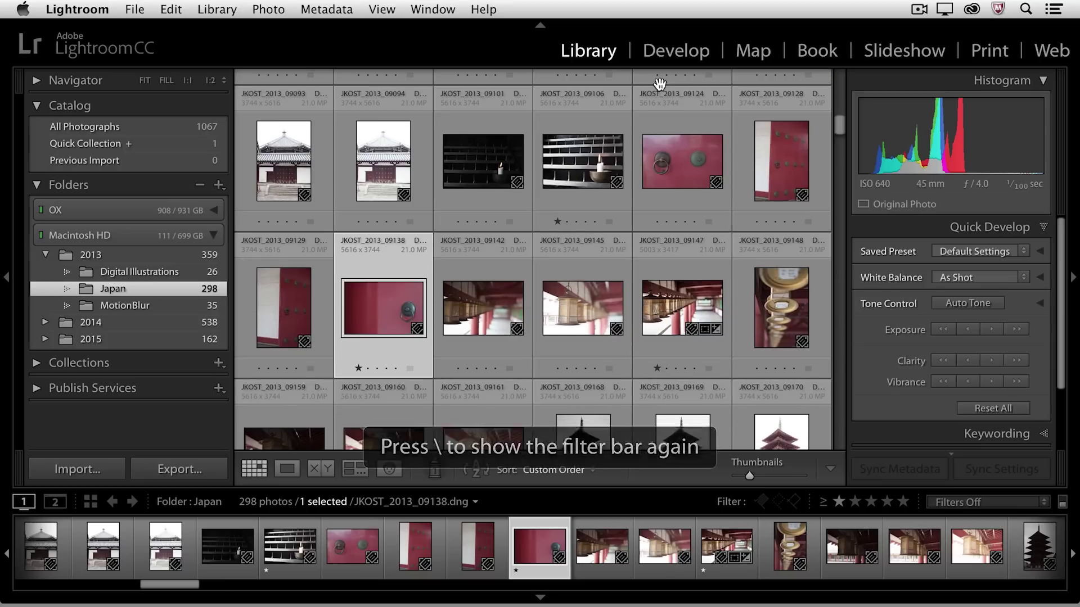
pyautogui.press('\\')
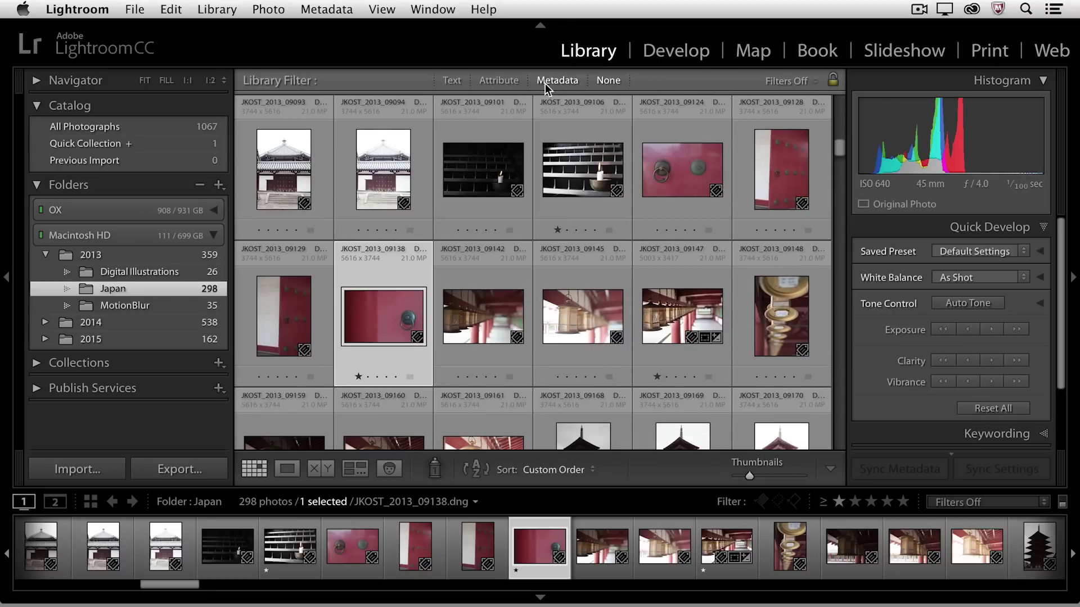
pyautogui.click(504, 81)
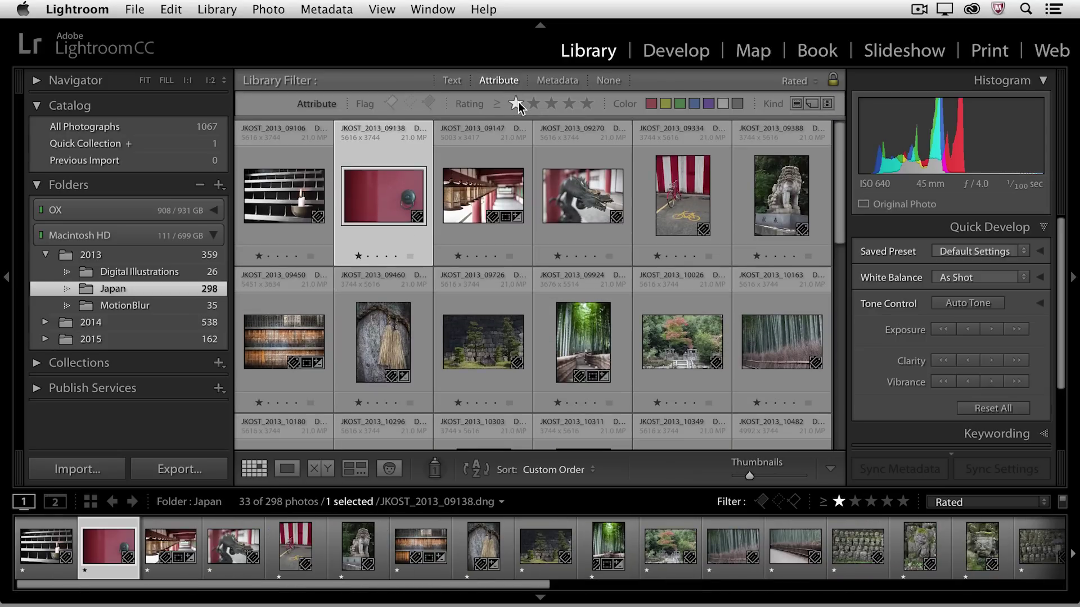
pyautogui.scroll(-5, 456, 290)
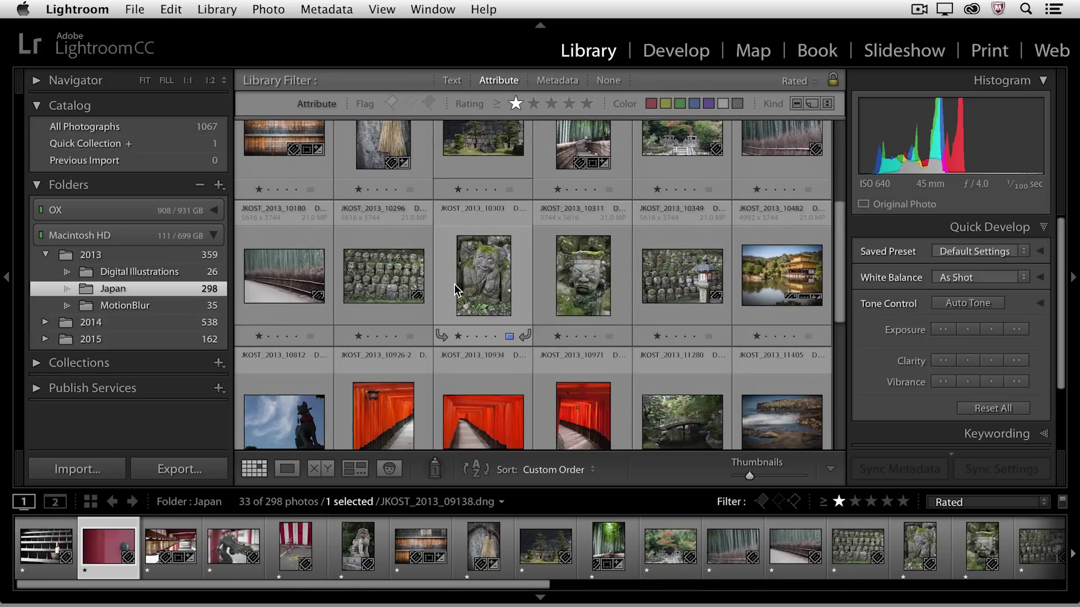
pyautogui.scroll(-5, 457, 290)
pyautogui.scroll(4, 457, 290)
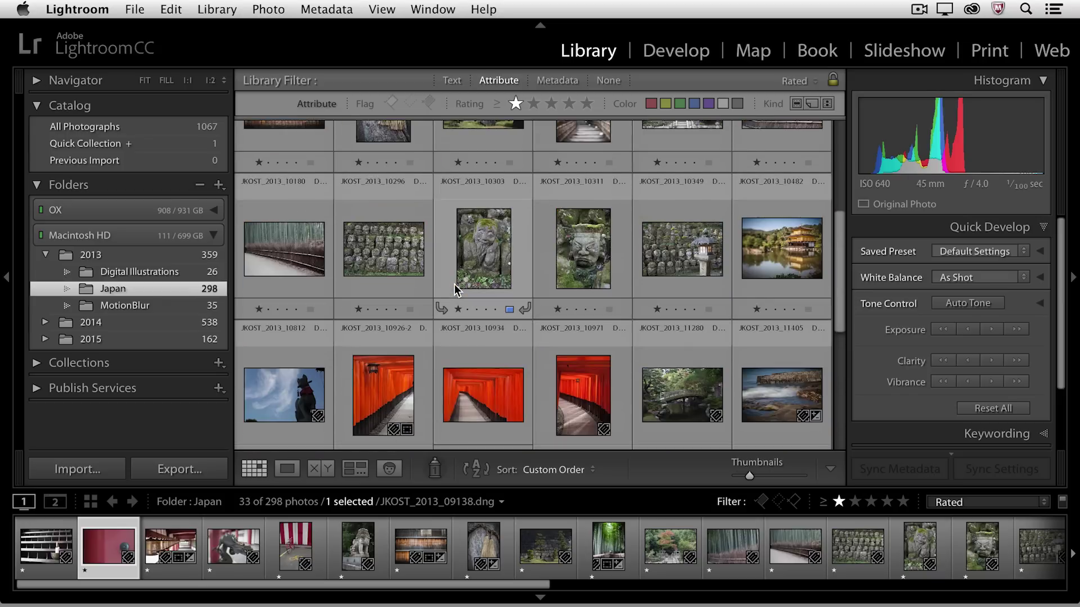
pyautogui.scroll(5, 454, 285)
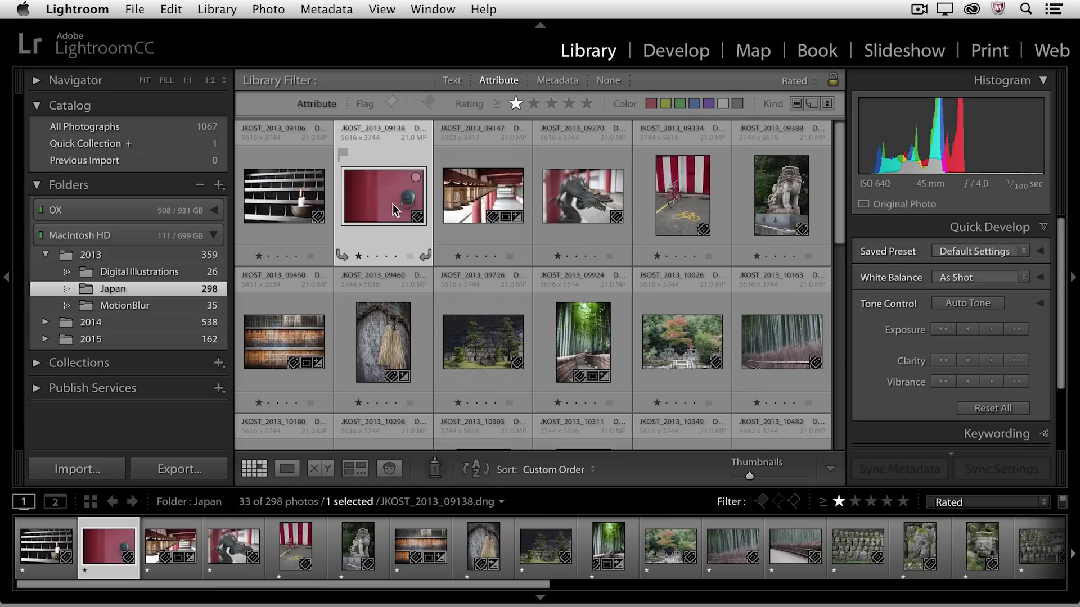
# Step: Rate the red door photo, JKOST_2013_09334 and the mossy statue 10303 two stars
pyautogui.press('2')
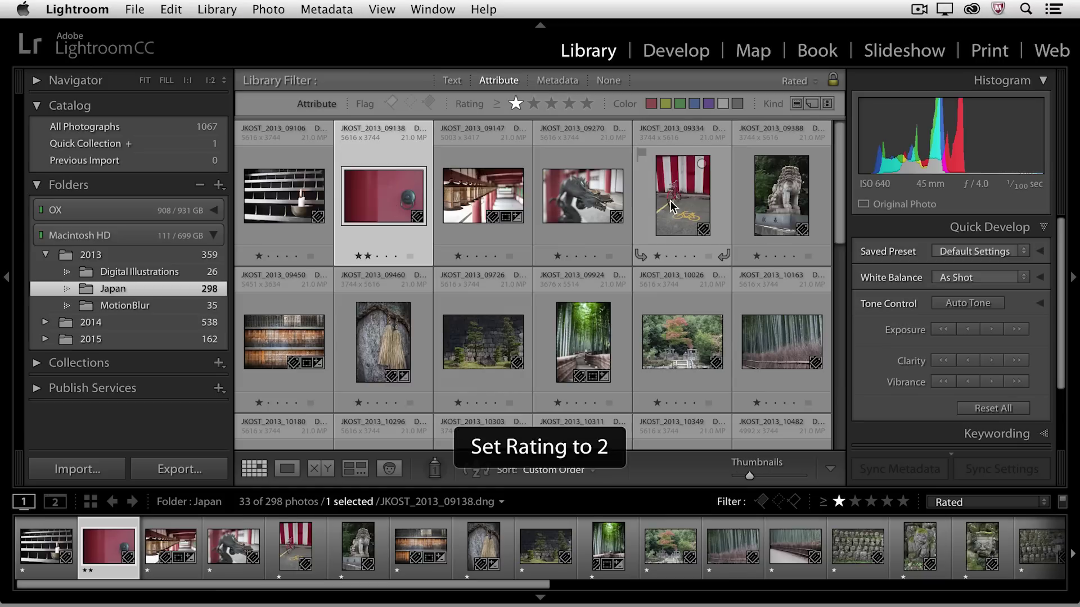
pyautogui.click(670, 208)
pyautogui.press('2')
pyautogui.click(666, 345)
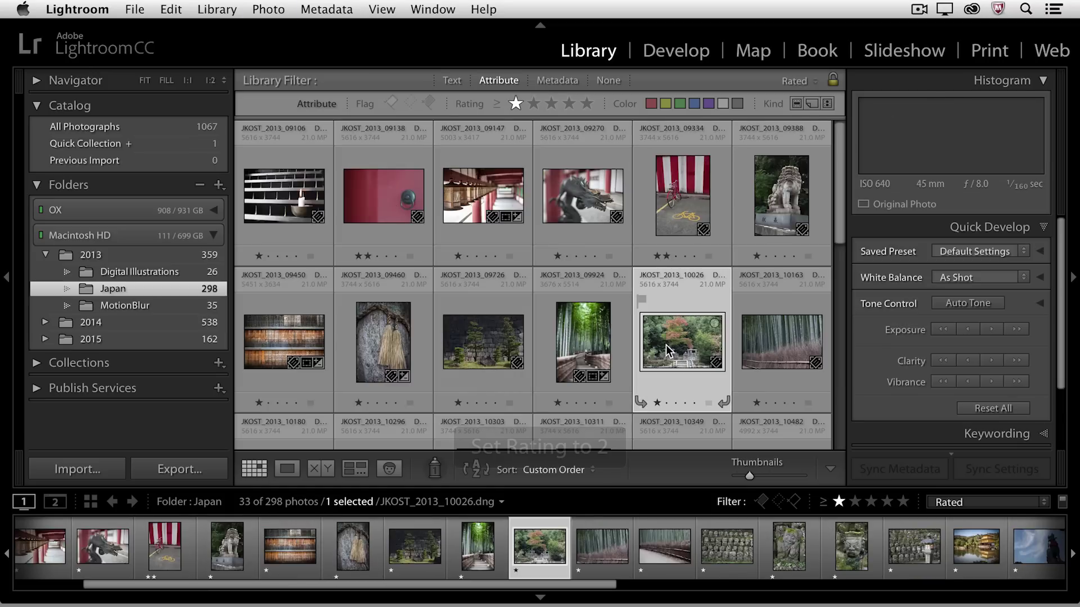
pyautogui.scroll(-3, 666, 345)
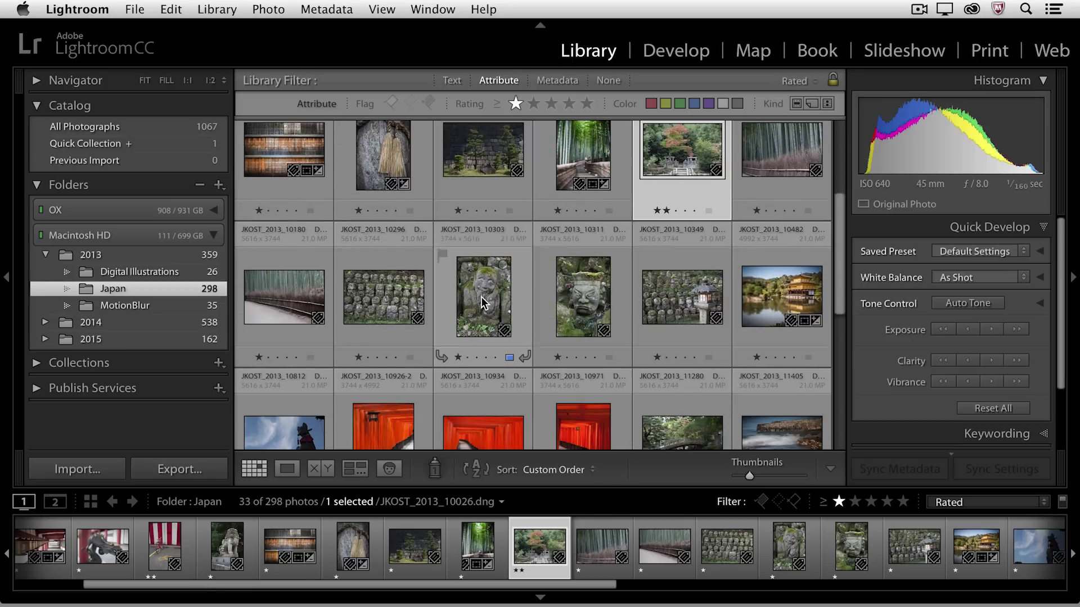
pyautogui.click(481, 296)
pyautogui.press('2')
# Step: Rate photos JKOST_2013_10934, 11542 and the Buddha photo 11478 two stars
pyautogui.scroll(-3, 481, 296)
pyautogui.click(482, 272)
pyautogui.press('2')
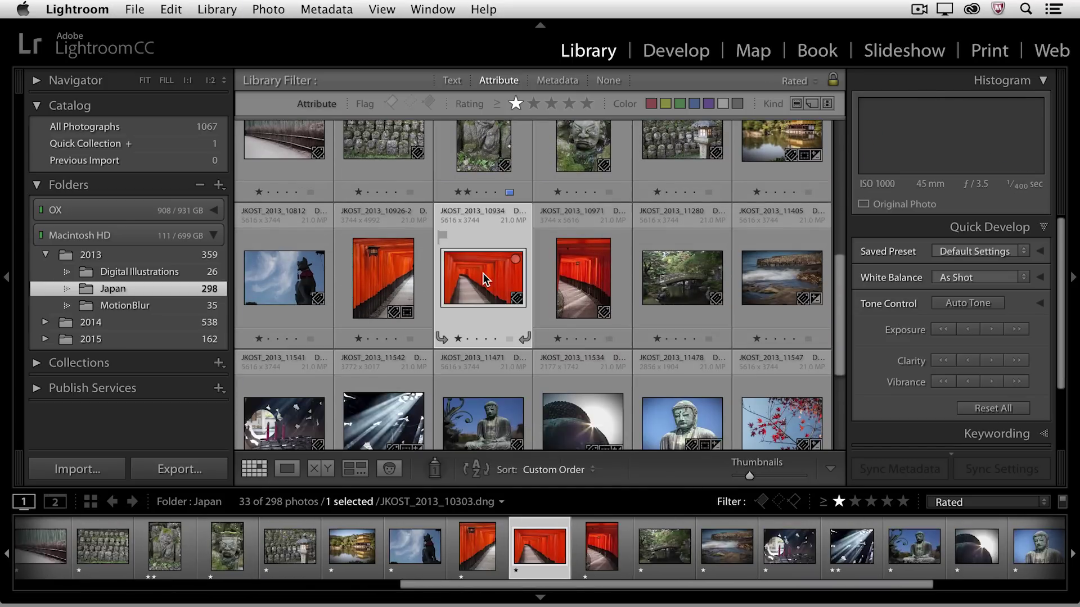
pyautogui.scroll(-1, 482, 272)
pyautogui.scroll(-2, 482, 272)
pyautogui.click(383, 261)
pyautogui.press('2')
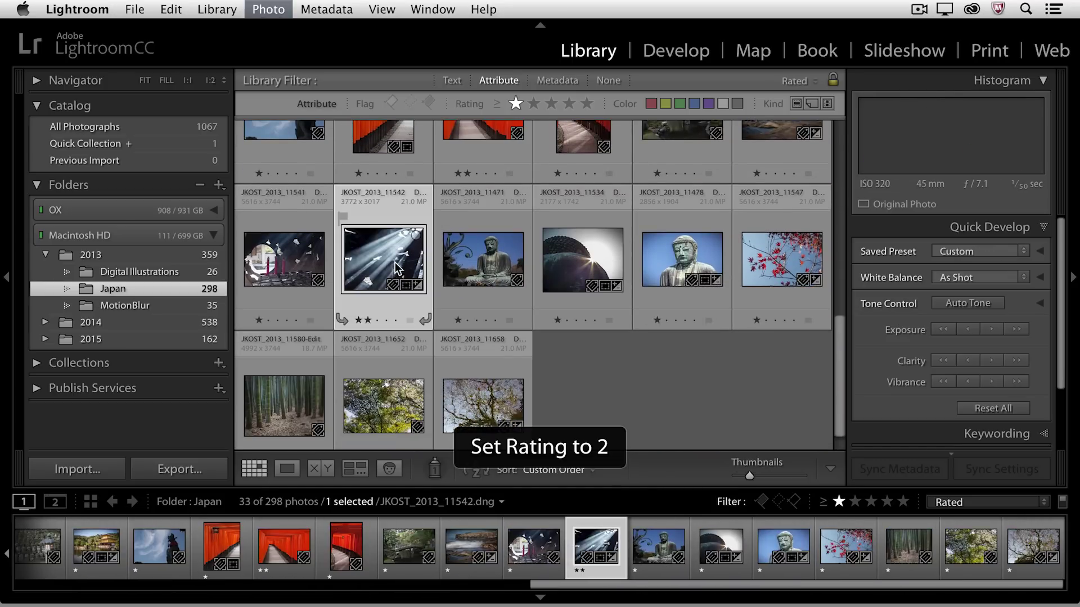
pyautogui.click(678, 257)
pyautogui.press('2')
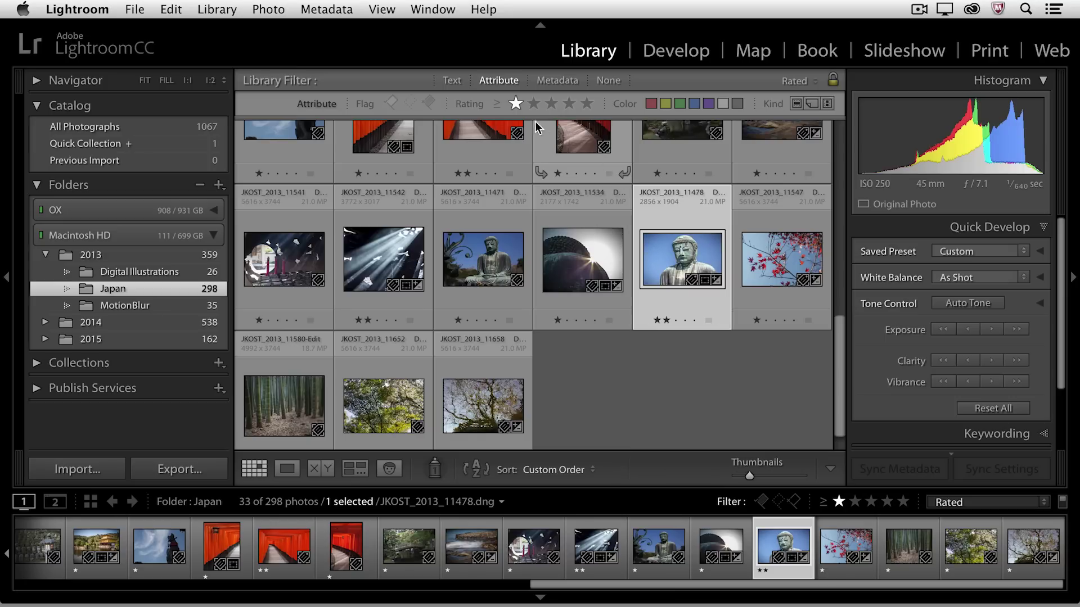
# Step: Filter to ≥ two stars, then set the filter to None and show All Photographs (1067)
pyautogui.click(499, 107)
pyautogui.click(502, 112)
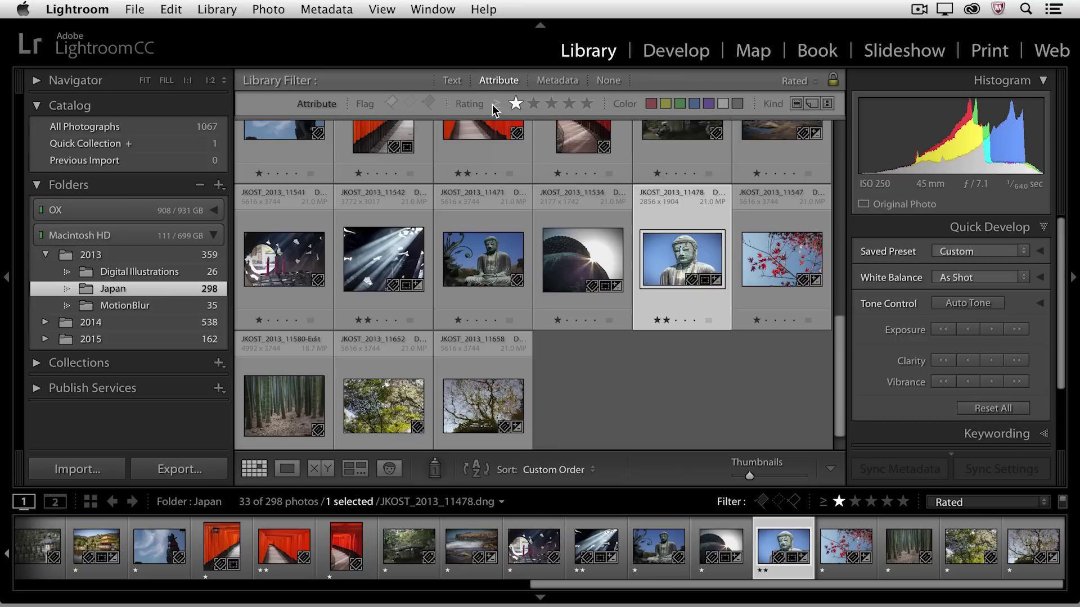
pyautogui.click(534, 107)
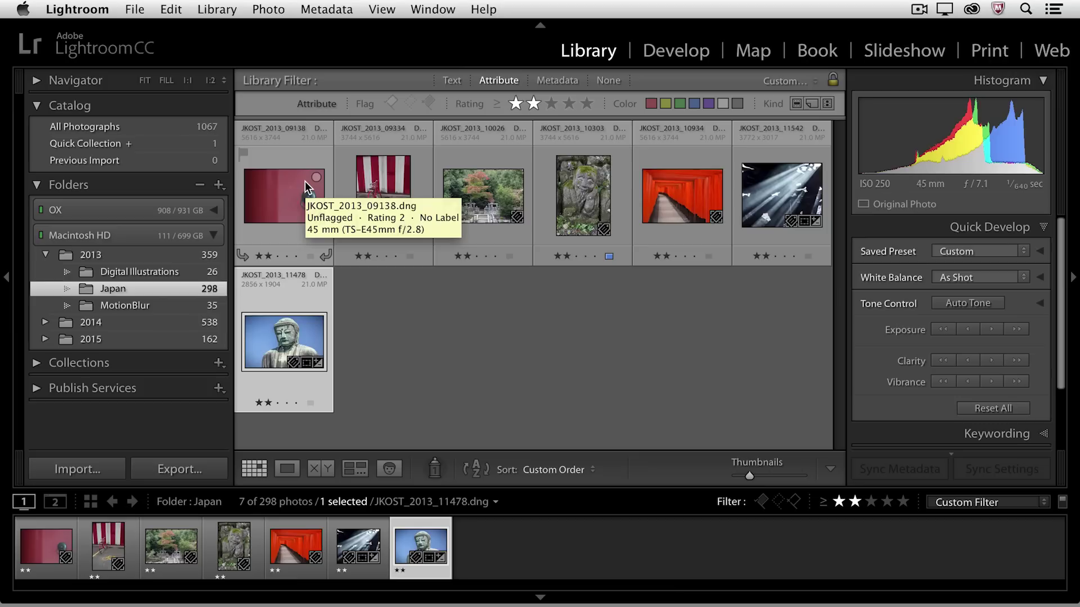
pyautogui.click(609, 80)
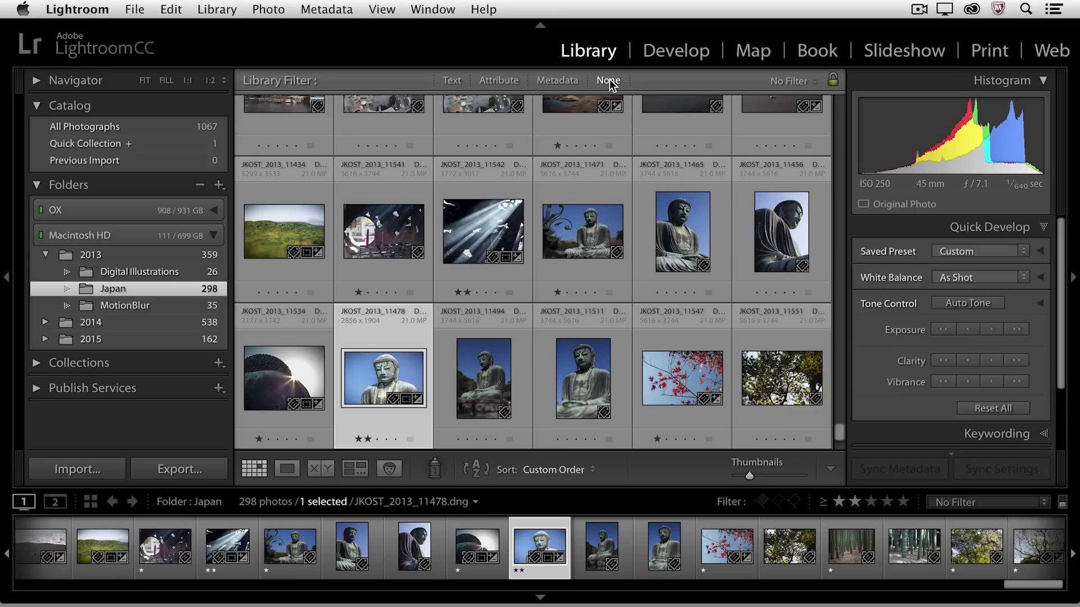
pyautogui.click(150, 127)
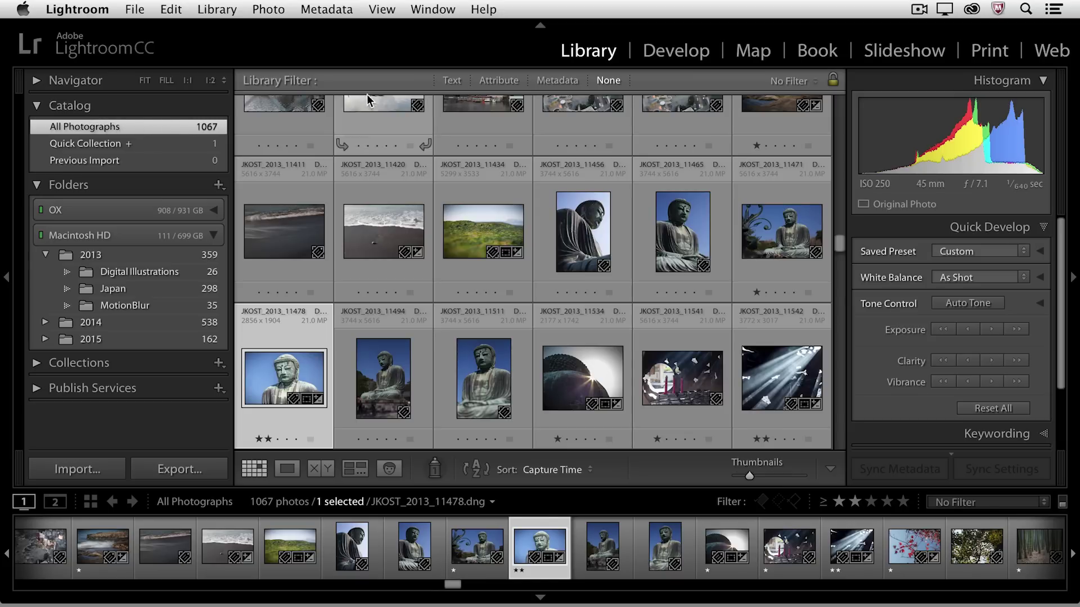
pyautogui.click(559, 82)
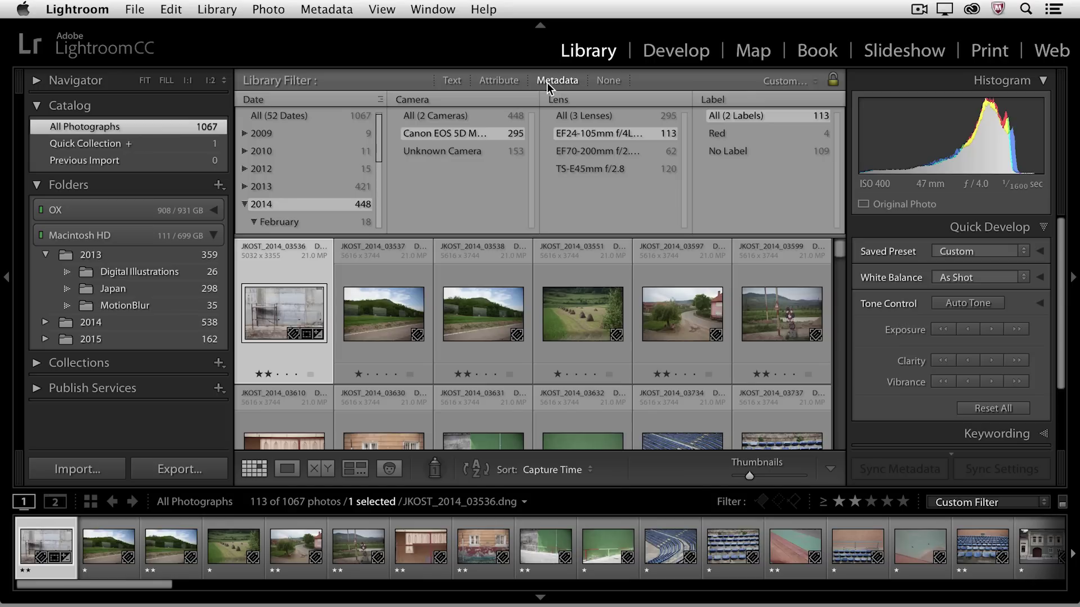
# Step: Set the Metadata filter to year 2014, camera Canon EOS 5D and lens EF24-105mm
pyautogui.scroll(-3, 318, 185)
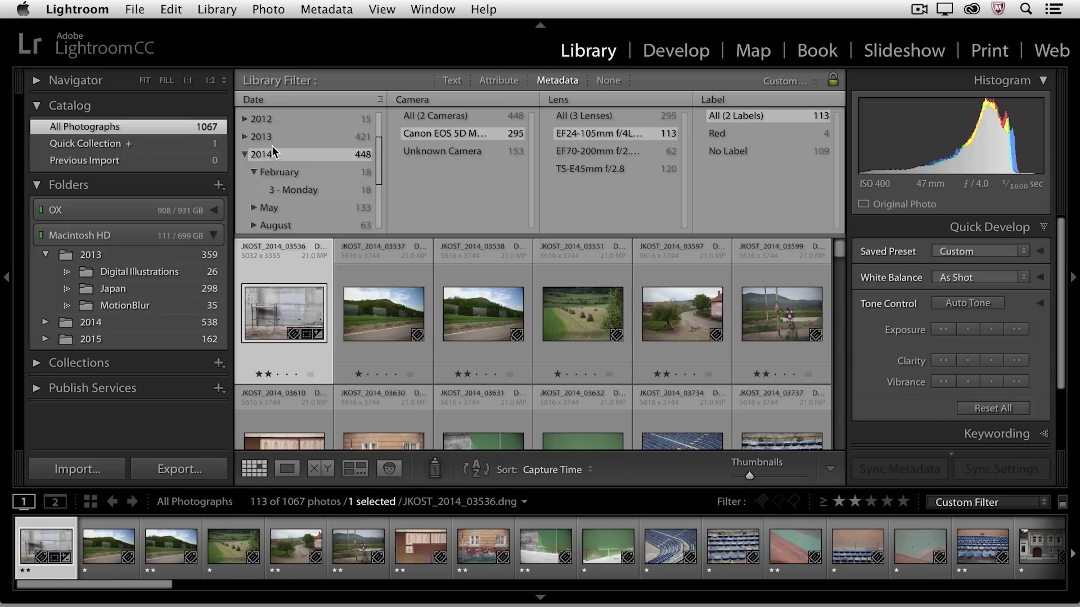
pyautogui.scroll(-1, 273, 152)
pyautogui.click(263, 129)
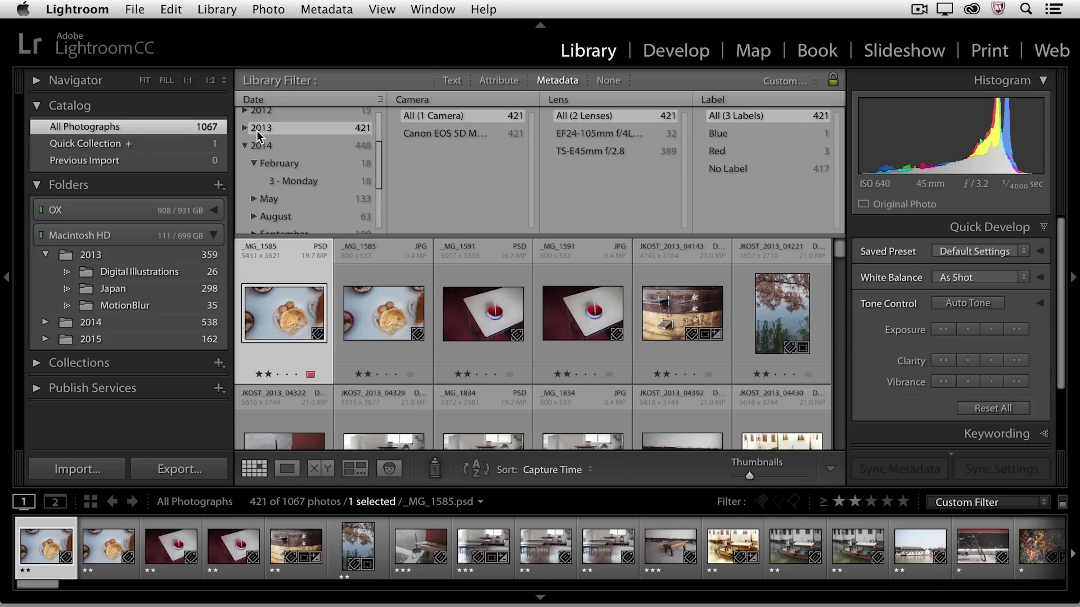
pyautogui.click(261, 146)
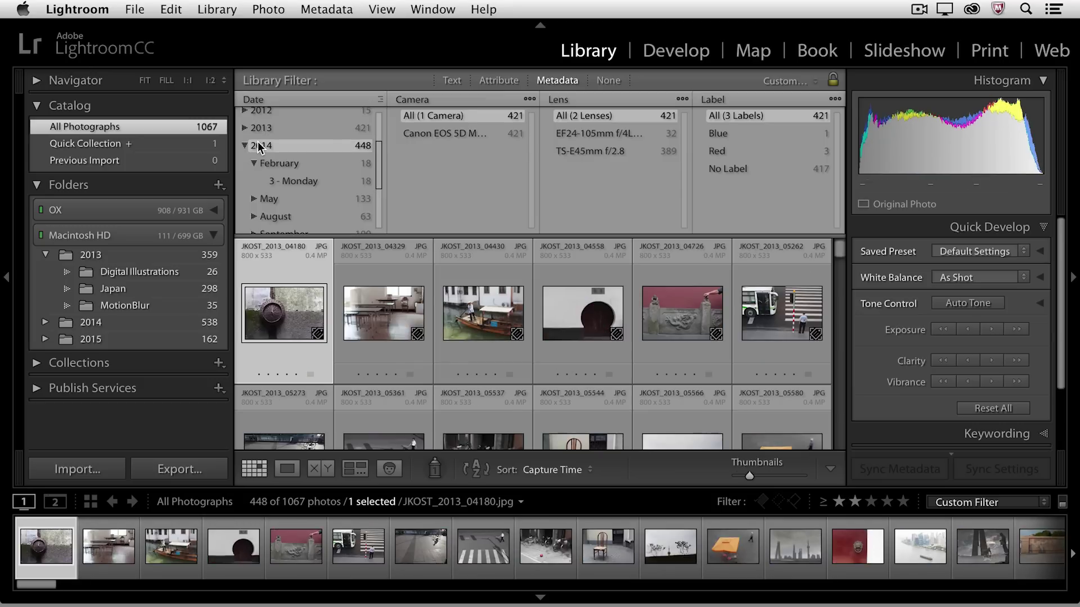
pyautogui.click(294, 183)
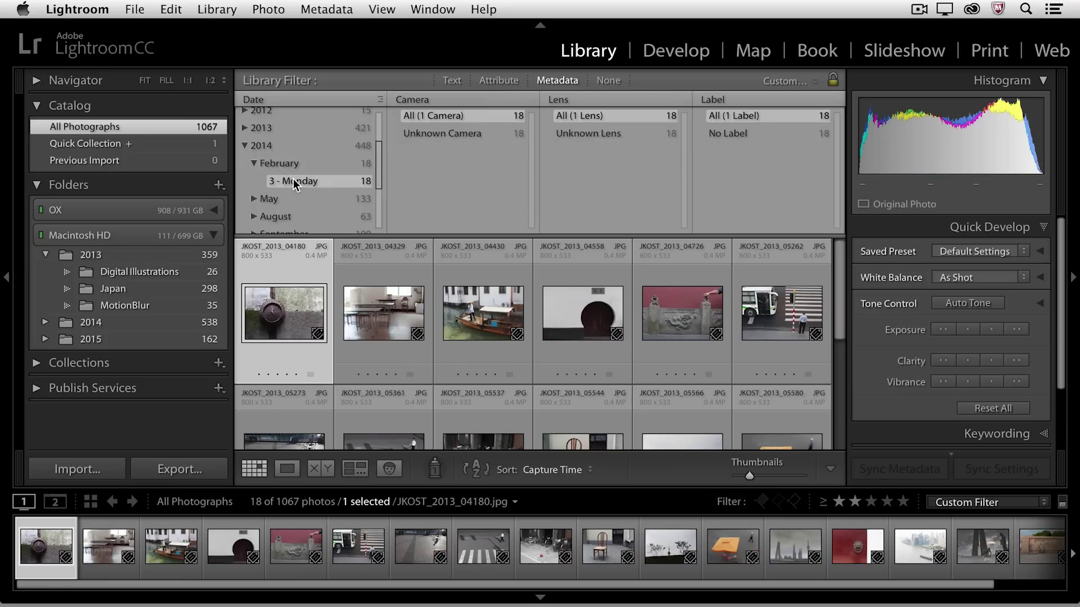
pyautogui.click(264, 148)
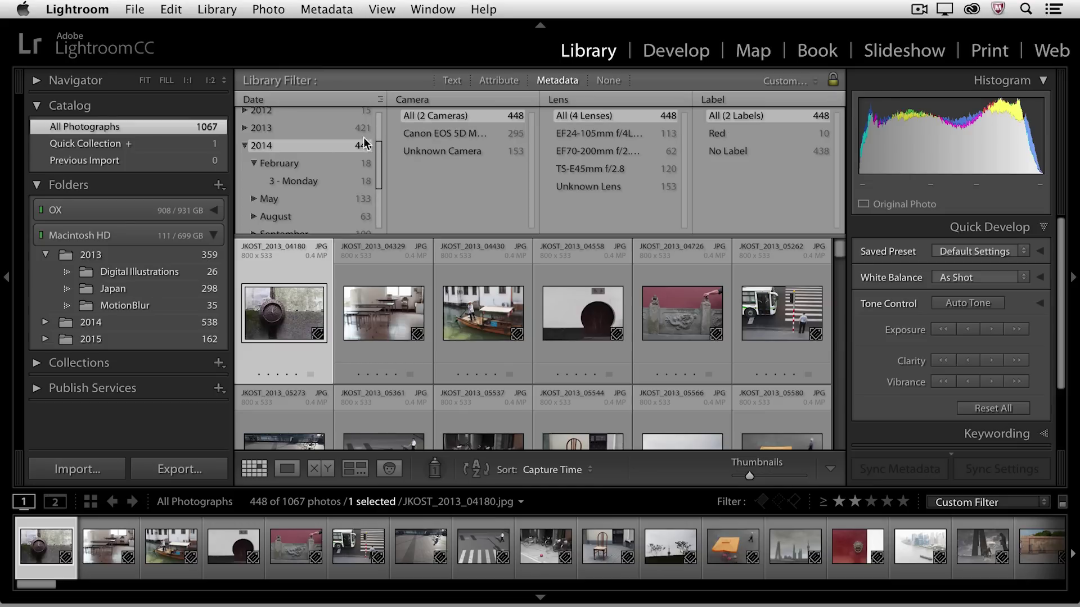
pyautogui.click(429, 135)
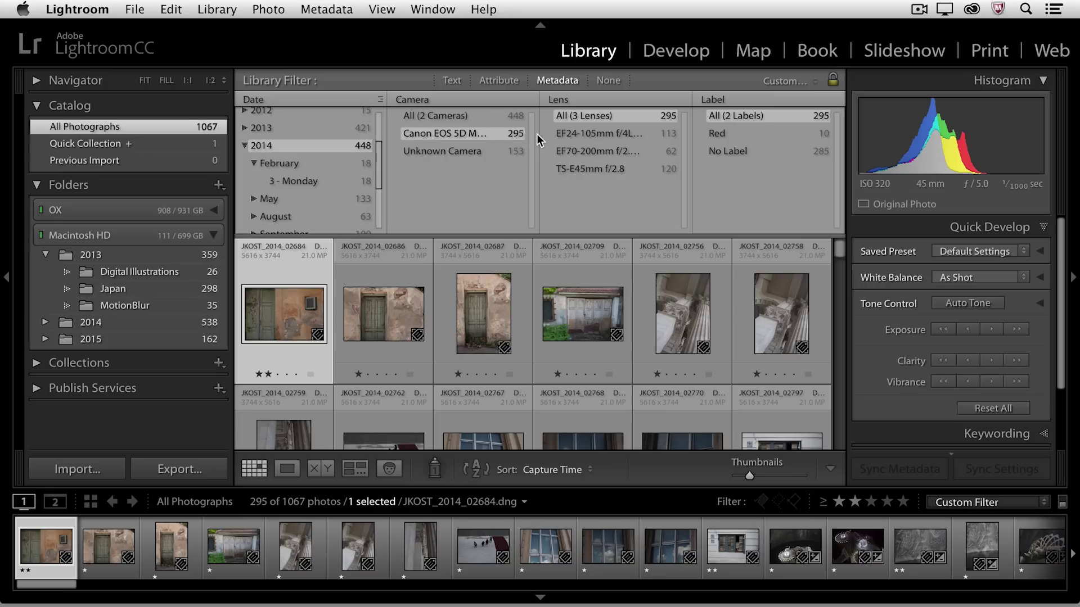
pyautogui.click(578, 131)
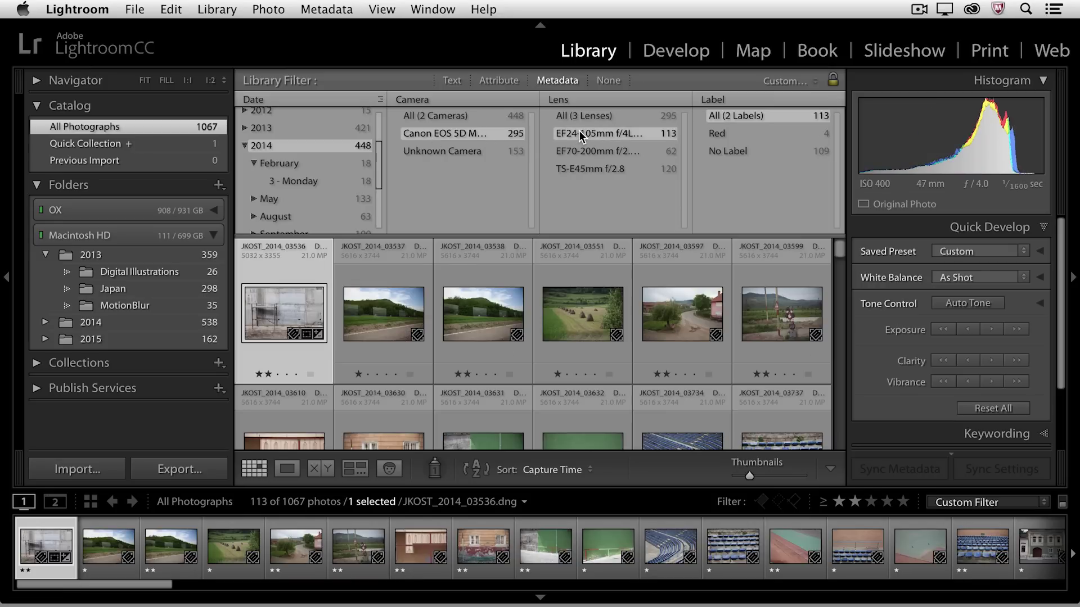
pyautogui.click(728, 100)
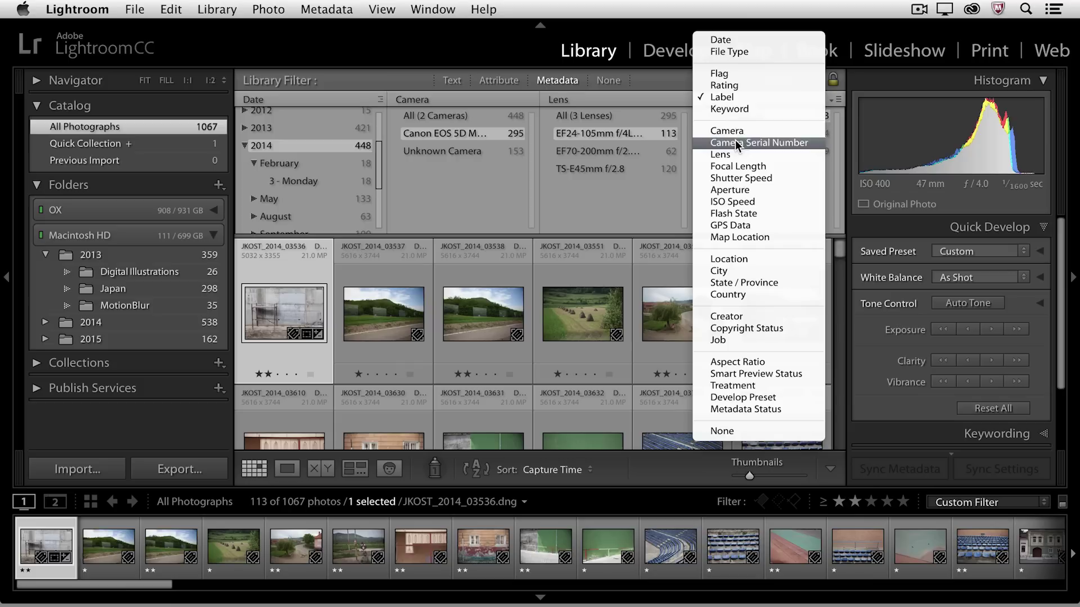
pyautogui.click(729, 100)
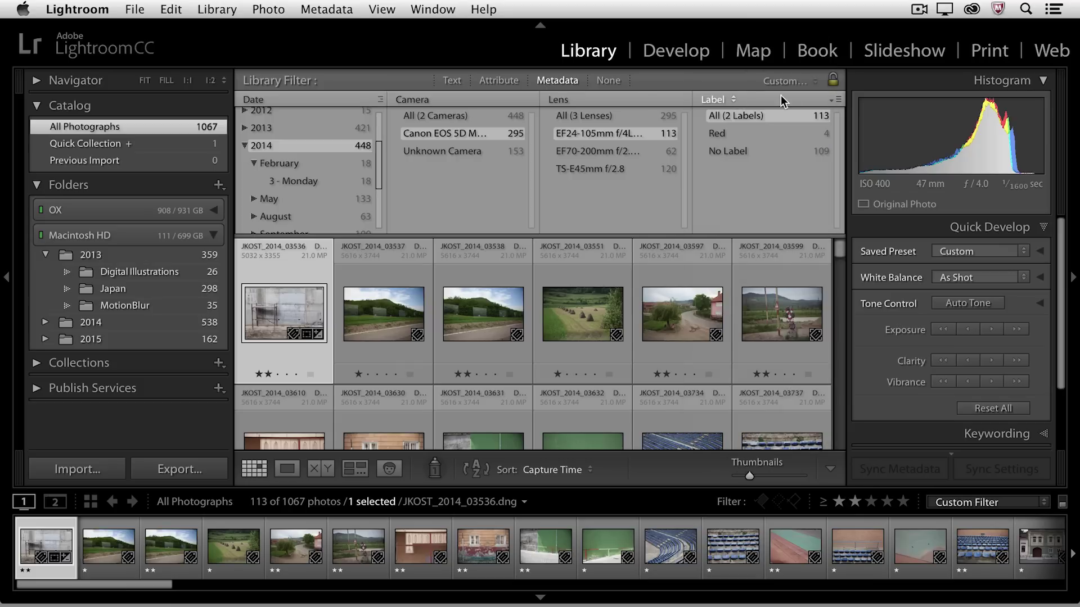
pyautogui.click(838, 101)
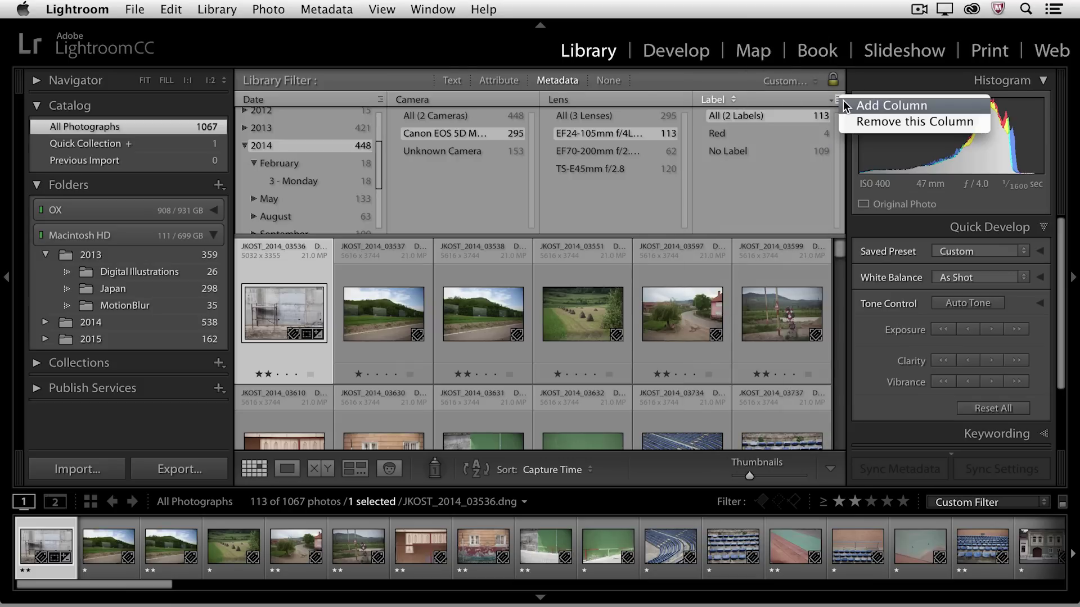
pyautogui.click(815, 105)
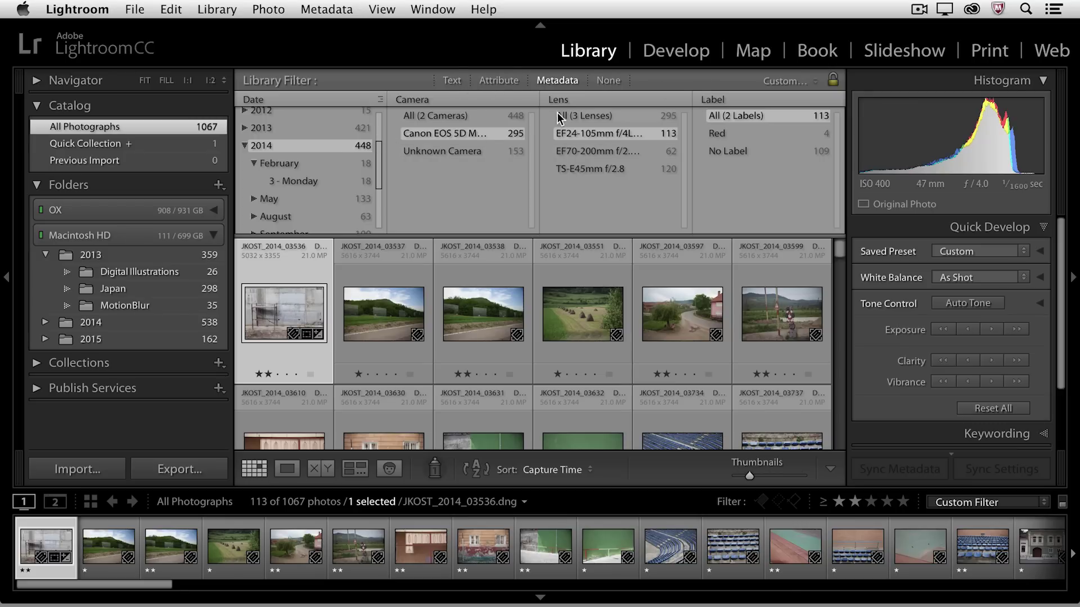
# Step: Add a two-stars-or-higher Attribute filter to the Metadata filter, leaving 61 of 1067 photos
pyautogui.keyDown('shift'); pyautogui.click(499, 80); pyautogui.keyUp('shift')
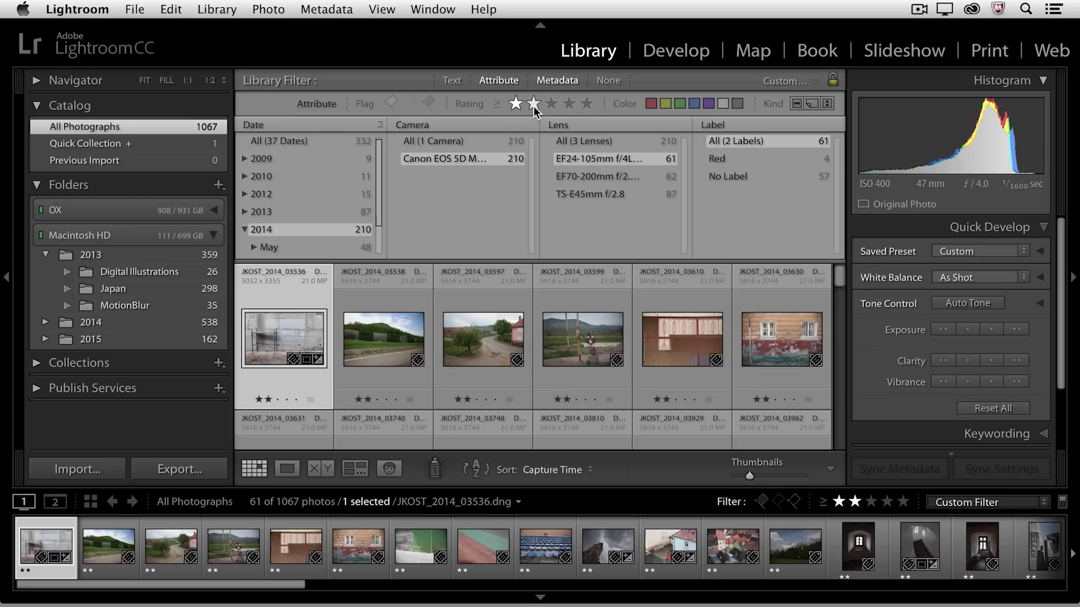
pyautogui.scroll(-3, 504, 352)
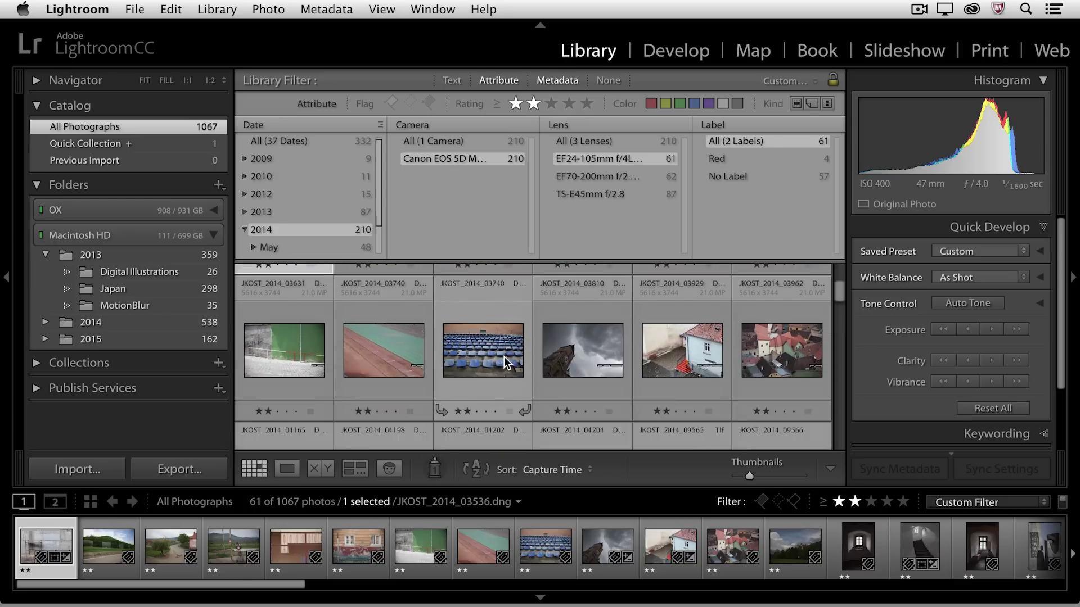
pyautogui.scroll(-10, 504, 357)
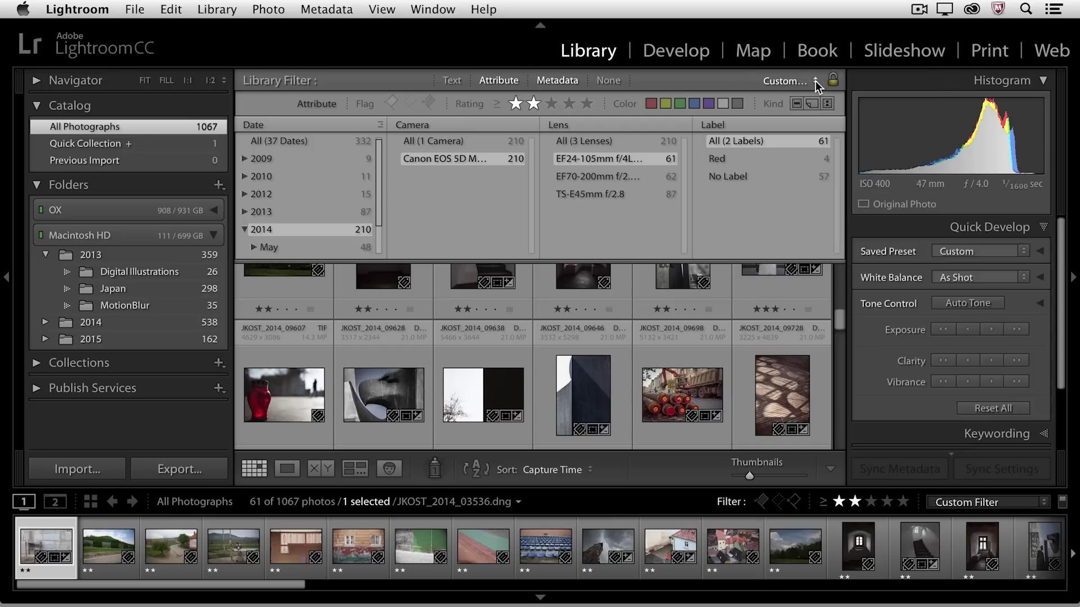
pyautogui.click(815, 79)
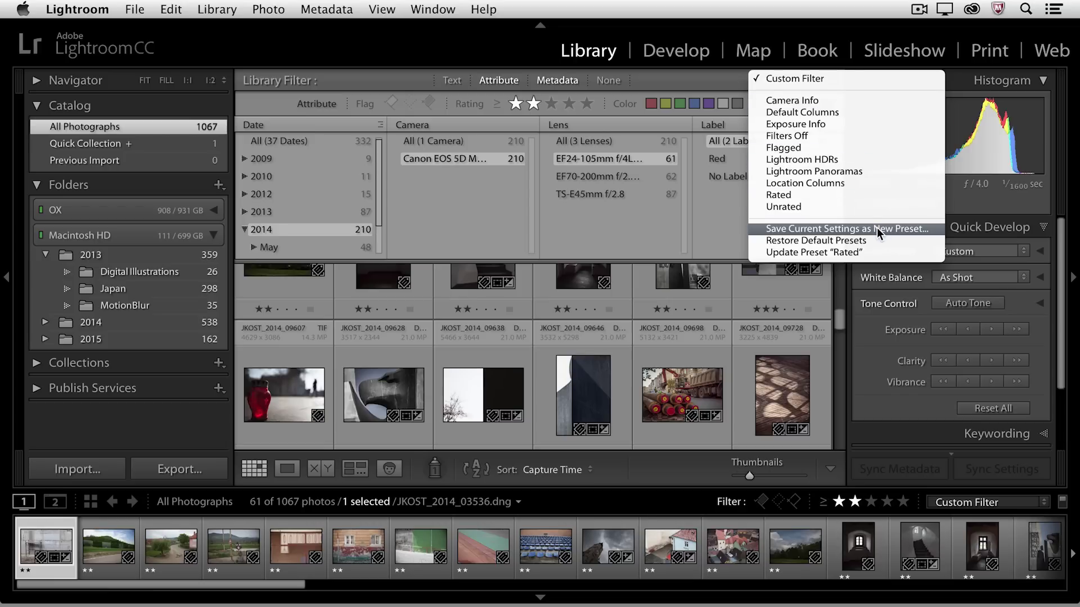
pyautogui.click(732, 230)
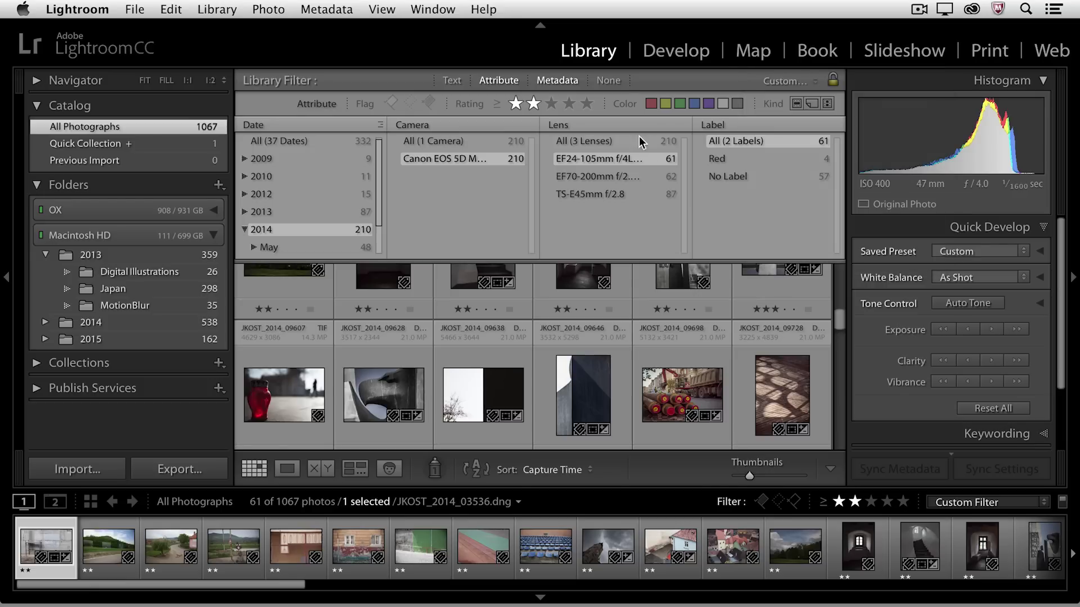
pyautogui.click(616, 82)
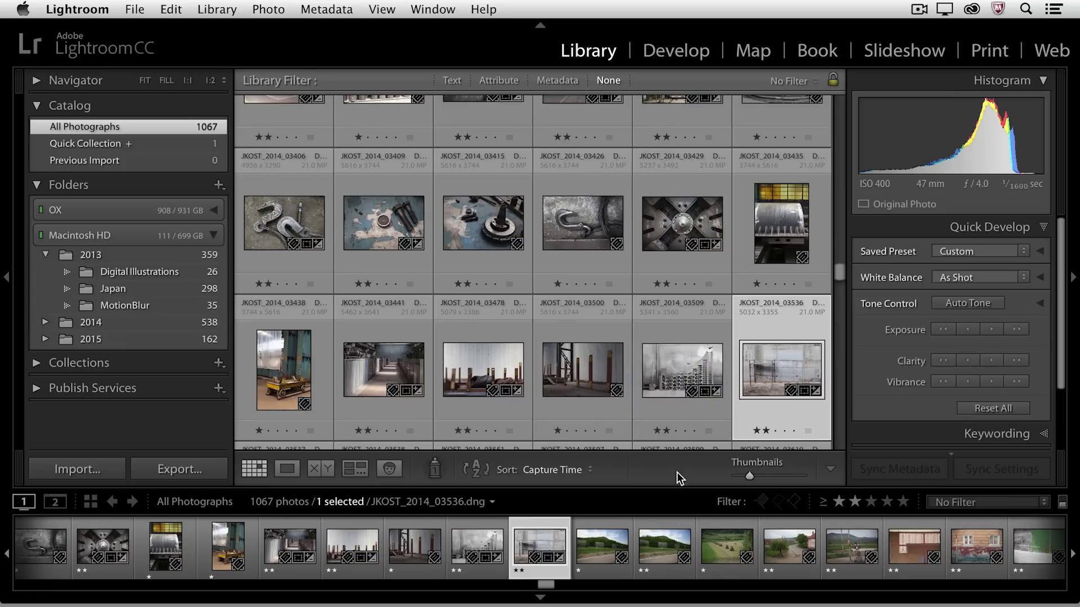
# Step: Set the filmstrip rating filter to two stars or higher, showing 332 of 1067 photos
pyautogui.click(839, 502)
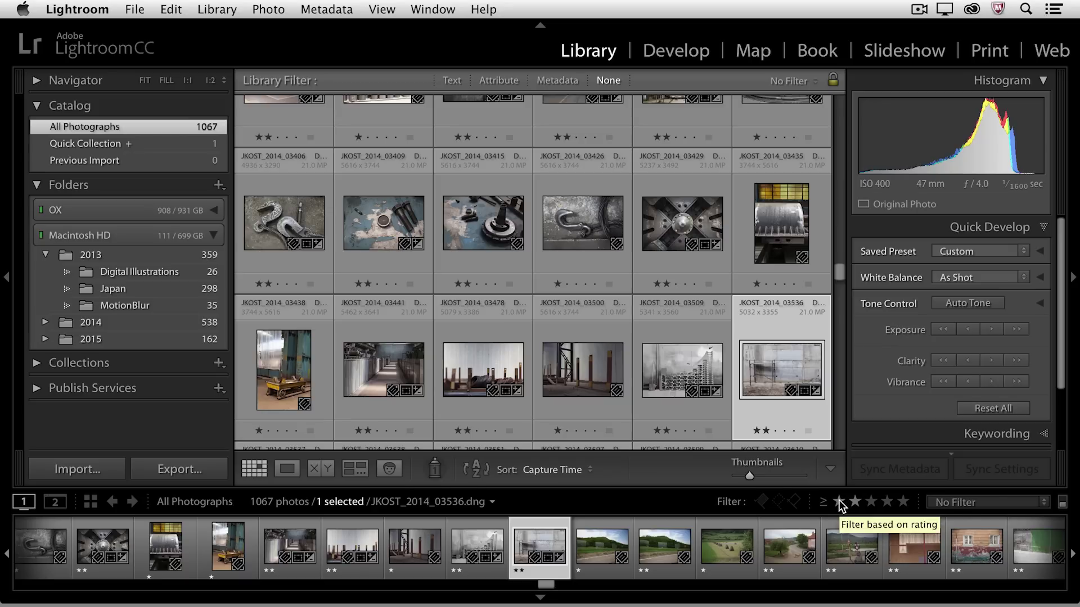
pyautogui.click(952, 503)
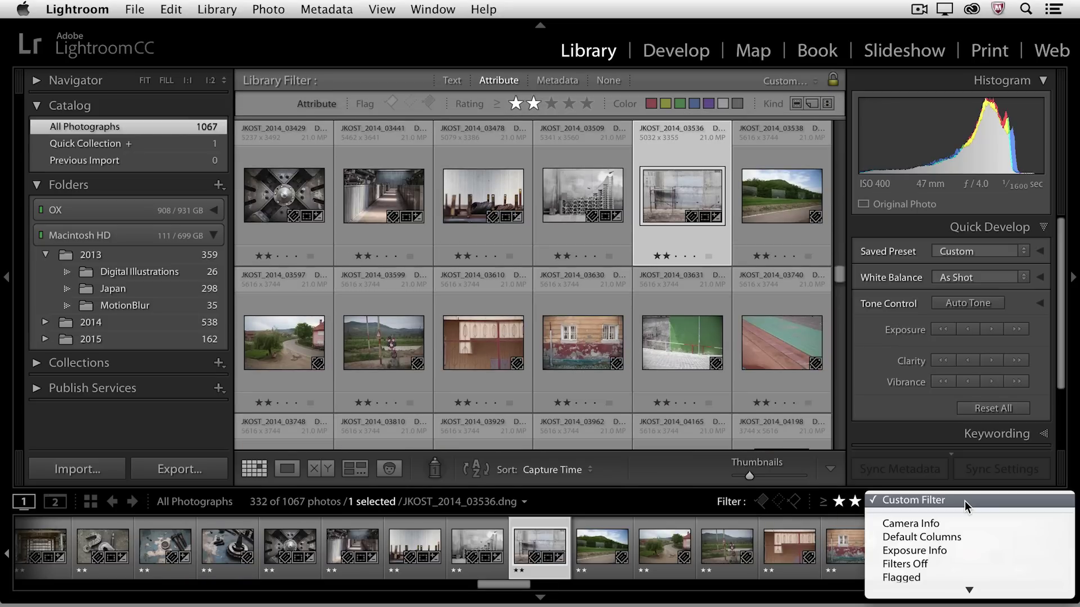